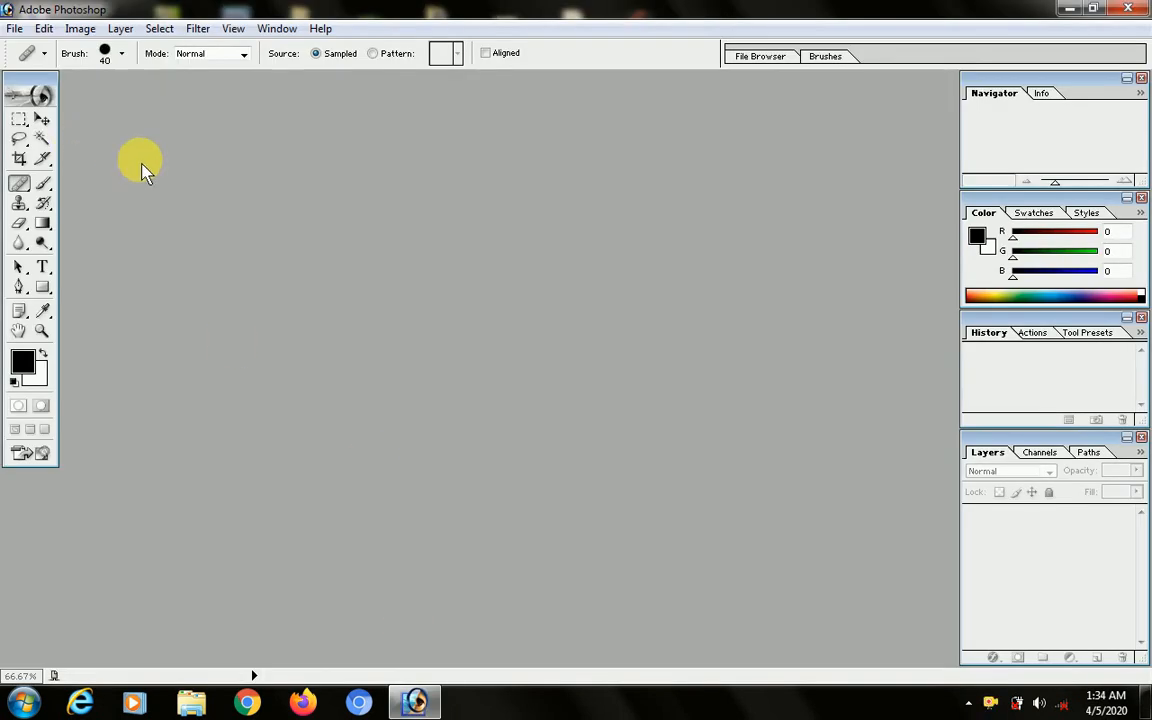
Open jj.jpg from the Desktop and move its image window toward the middle of the workspace.
{"action": "left_click", "coordinate": [13, 30]}
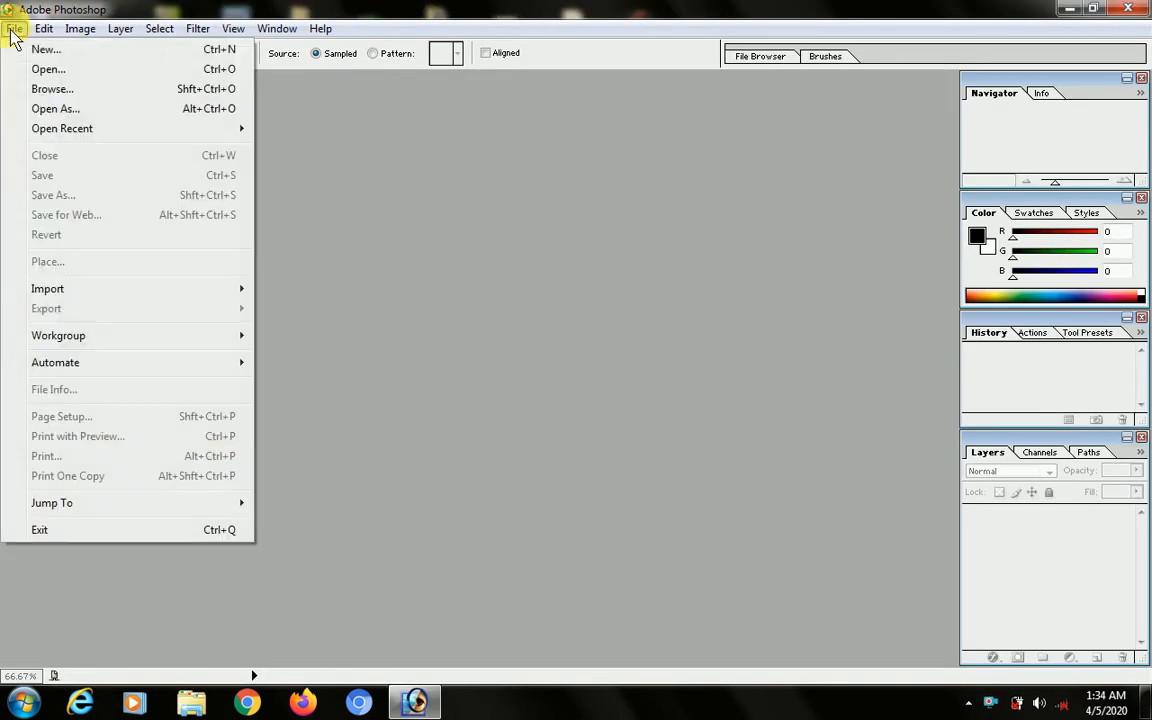
{"action": "left_click", "coordinate": [45, 72]}
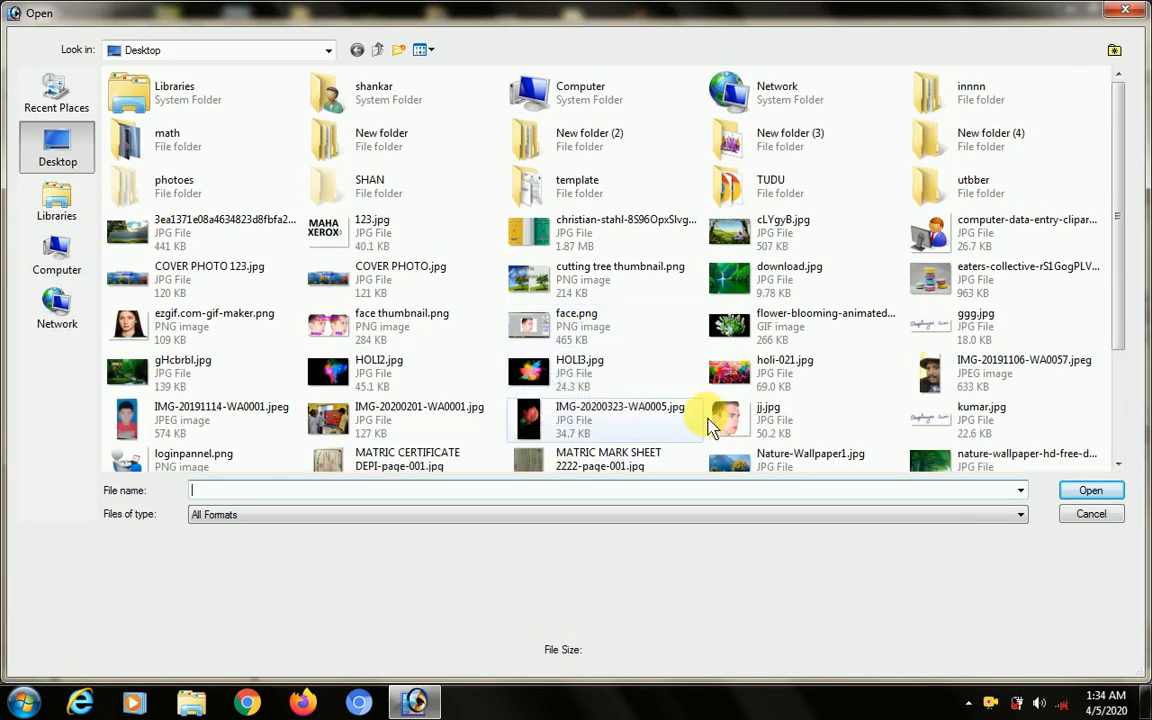
{"action": "left_click", "coordinate": [733, 415]}
{"action": "left_click", "coordinate": [1090, 490]}
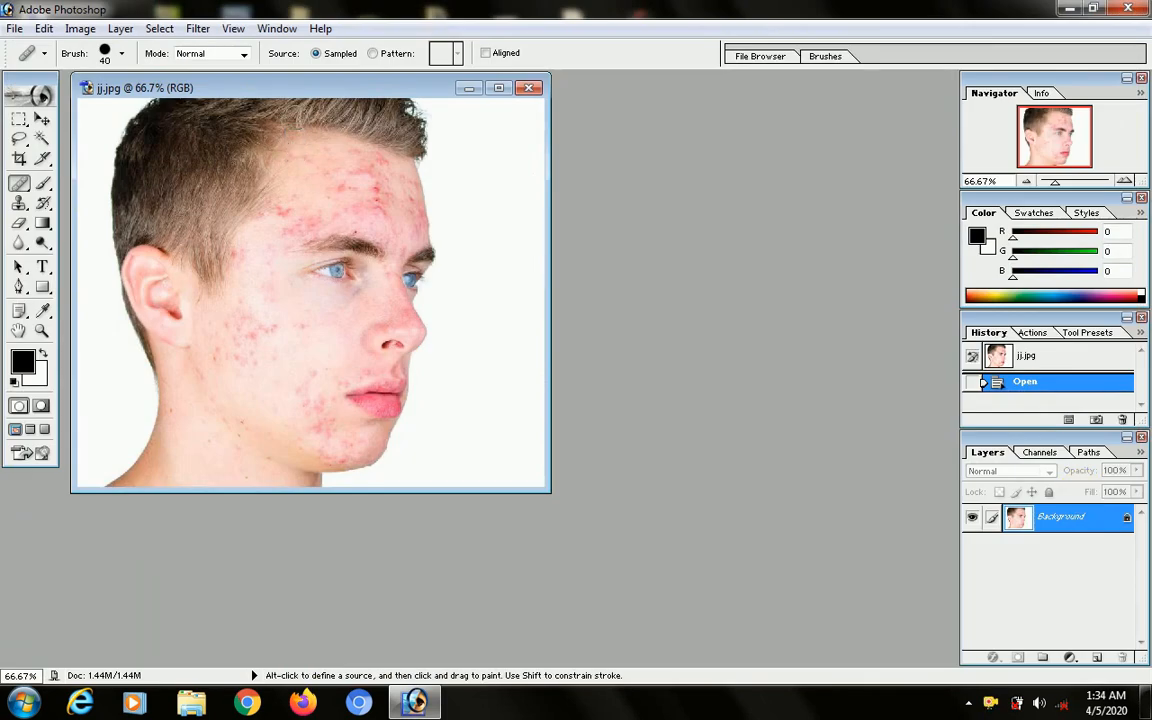
{"action": "left_click_drag", "start_coordinate": [290, 90], "coordinate": [455, 85]}
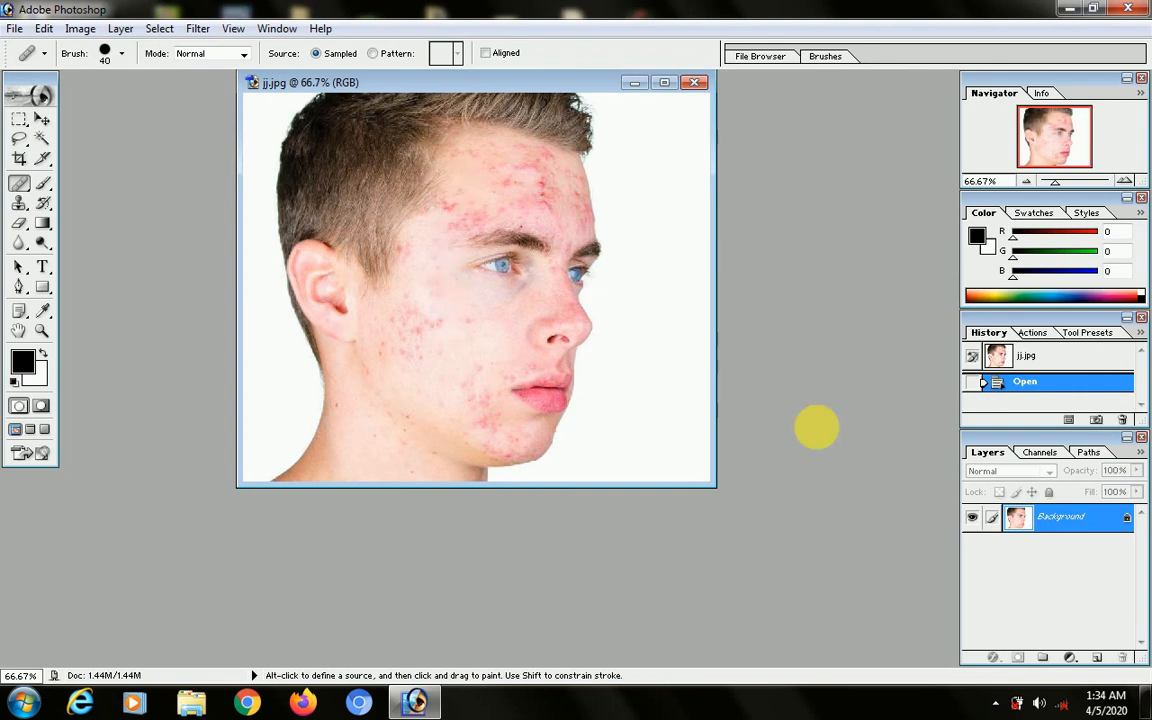
Duplicate the Background layer within jj.jpg as "Background copy".
{"action": "right_click", "coordinate": [1072, 522]}
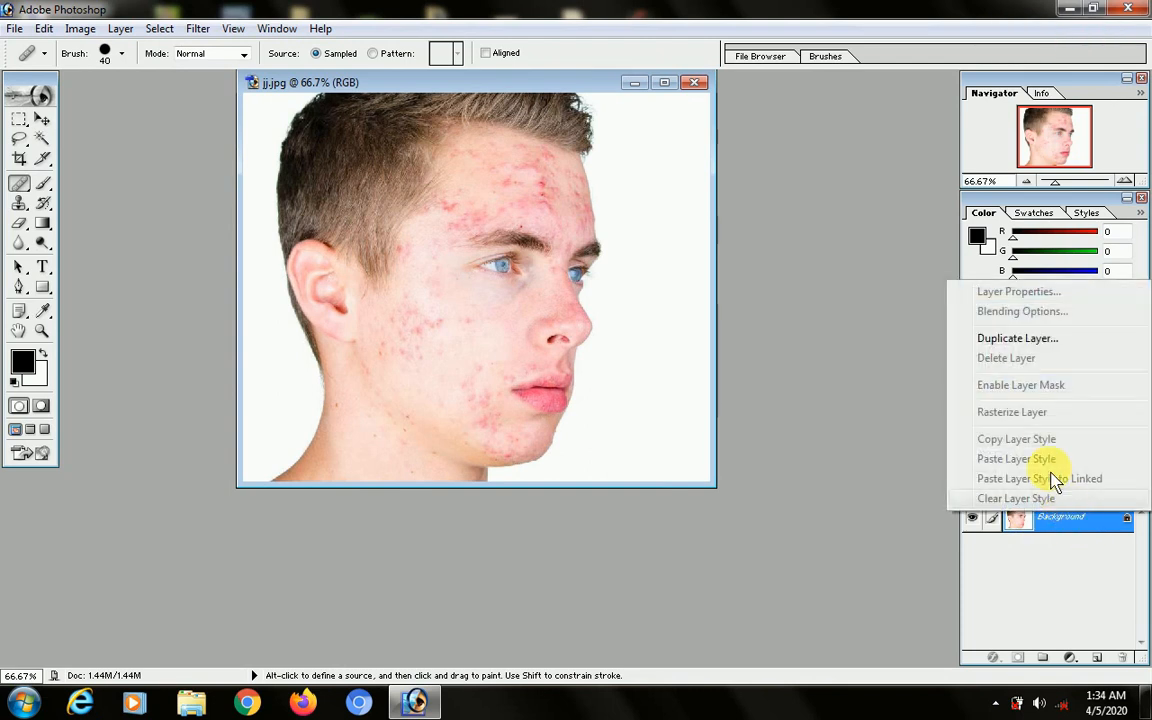
{"action": "left_click", "coordinate": [1010, 340]}
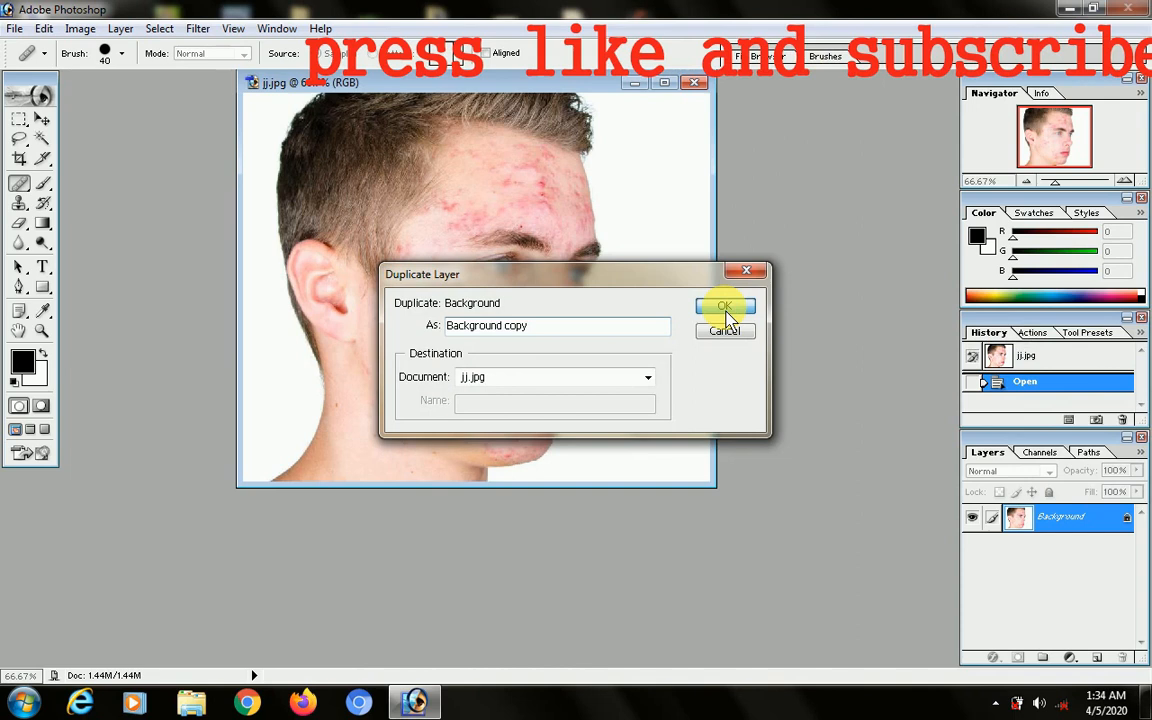
{"action": "left_click", "coordinate": [725, 307]}
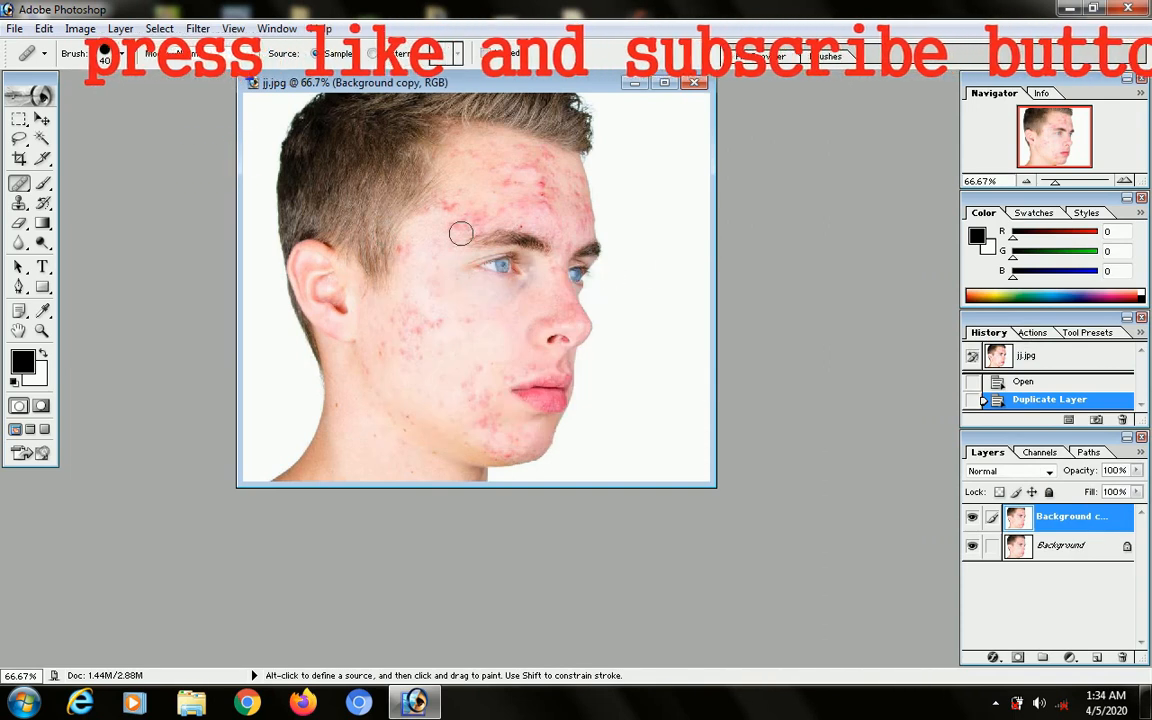
With the Healing Brush, sample clean skin on the cheek beside the nose and heal the red blemishes across the cheek up to the temple.
{"action": "left_click", "coordinate": [19, 190]}
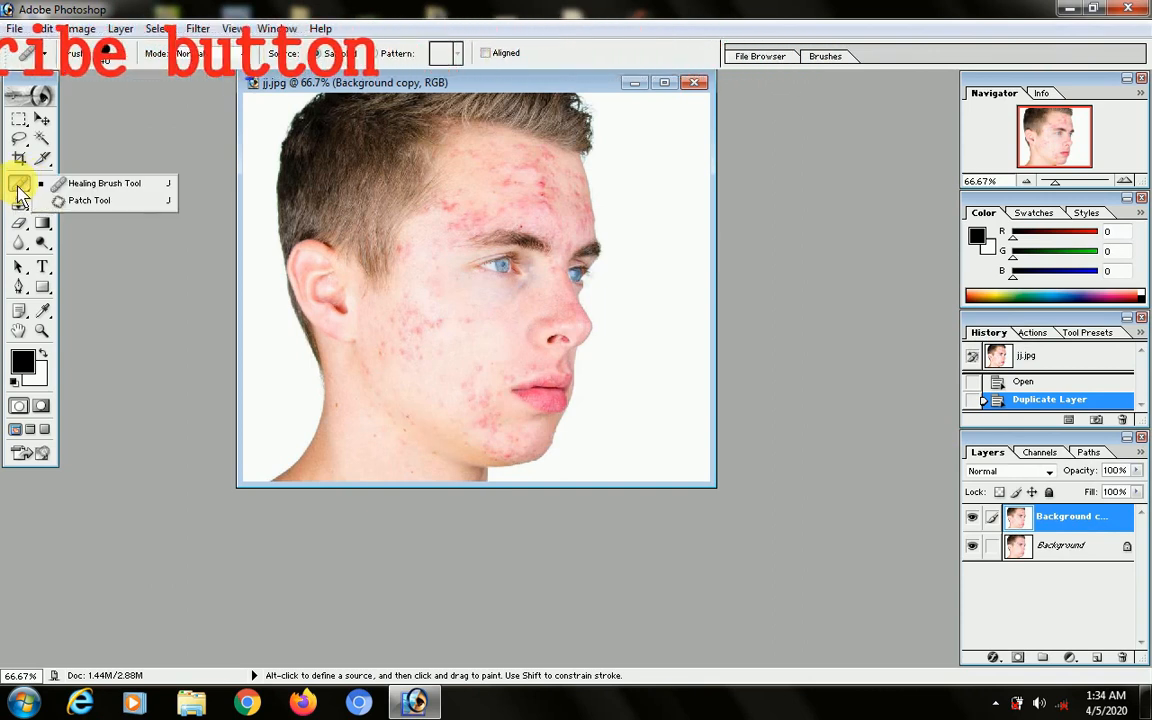
{"action": "left_click", "coordinate": [92, 186]}
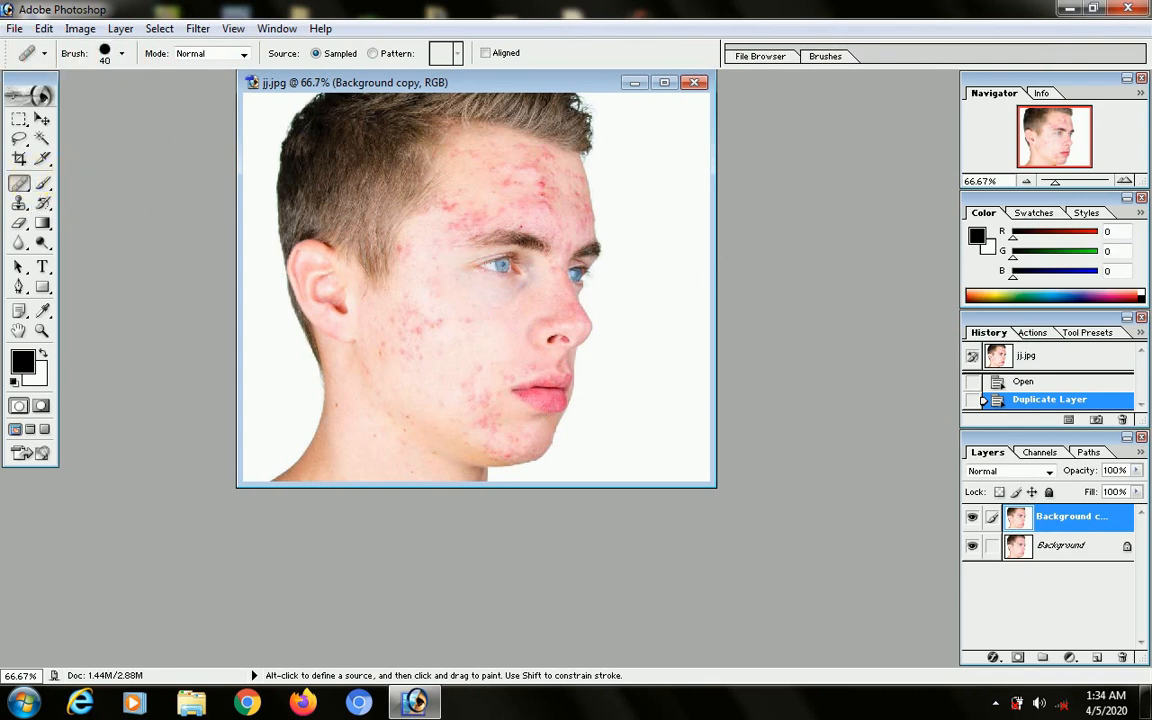
{"action": "left_click", "coordinate": [480, 343], "text": "alt"}
{"action": "left_click", "coordinate": [472, 322]}
{"action": "left_click", "coordinate": [445, 319]}
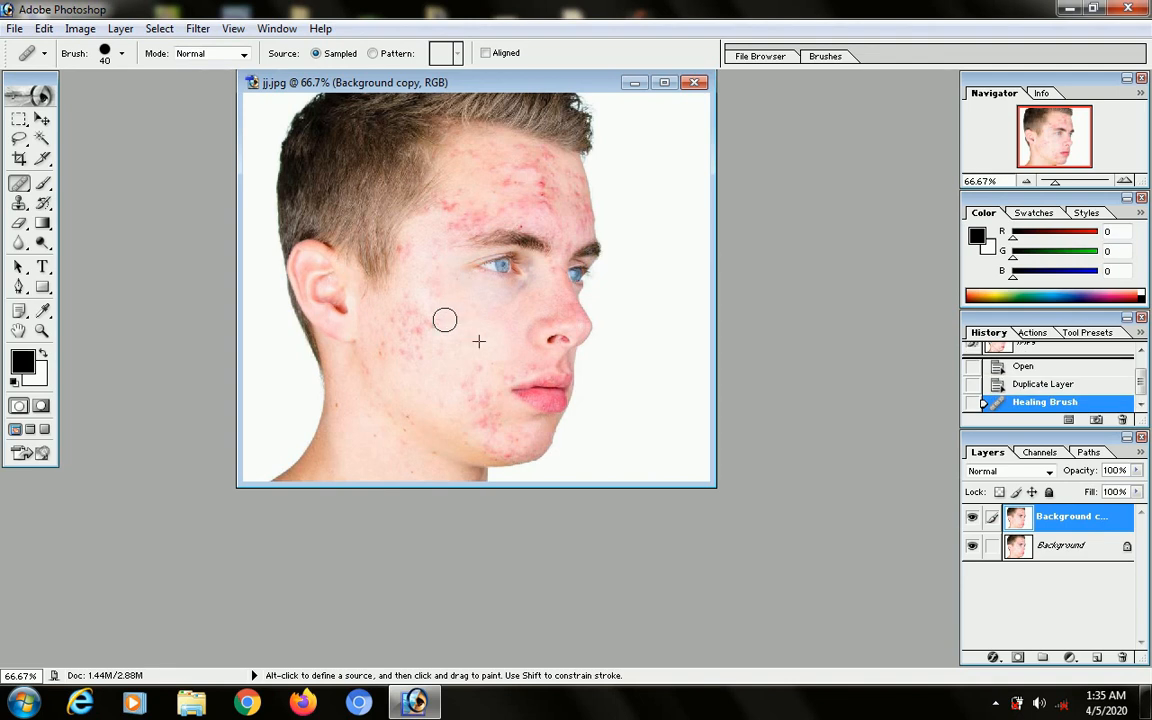
{"action": "left_click", "coordinate": [420, 327]}
{"action": "left_click", "coordinate": [417, 338]}
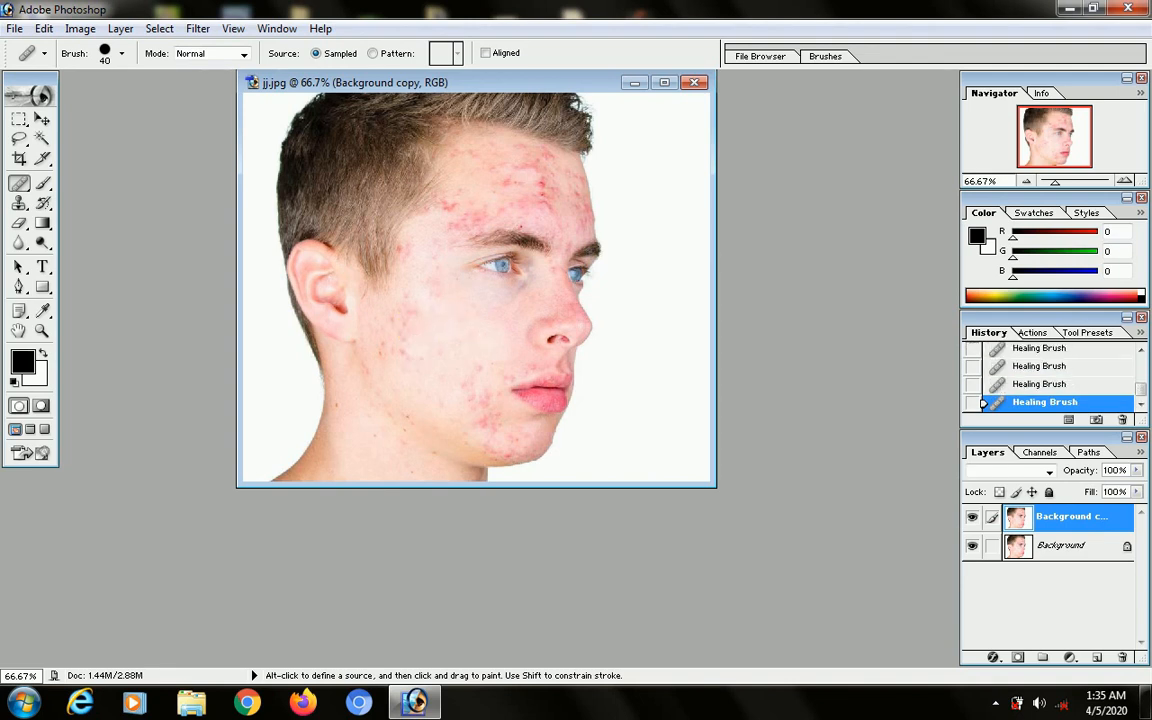
{"action": "left_click", "coordinate": [422, 332]}
{"action": "left_click", "coordinate": [396, 326]}
{"action": "left_click", "coordinate": [388, 344]}
{"action": "left_click", "coordinate": [408, 251]}
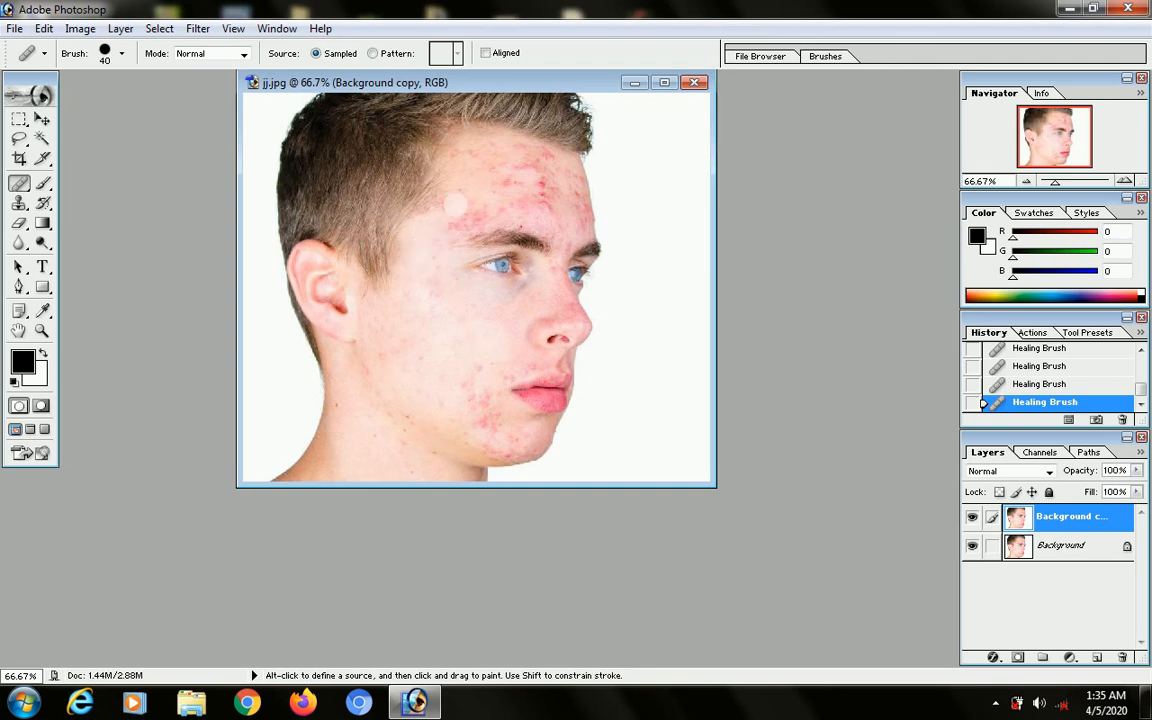
Heal the acne on the temple side of the forehead, from the hairline down to above the nearer eyebrow.
{"action": "left_click", "coordinate": [475, 207]}
{"action": "left_click", "coordinate": [498, 186]}
{"action": "left_click", "coordinate": [481, 163]}
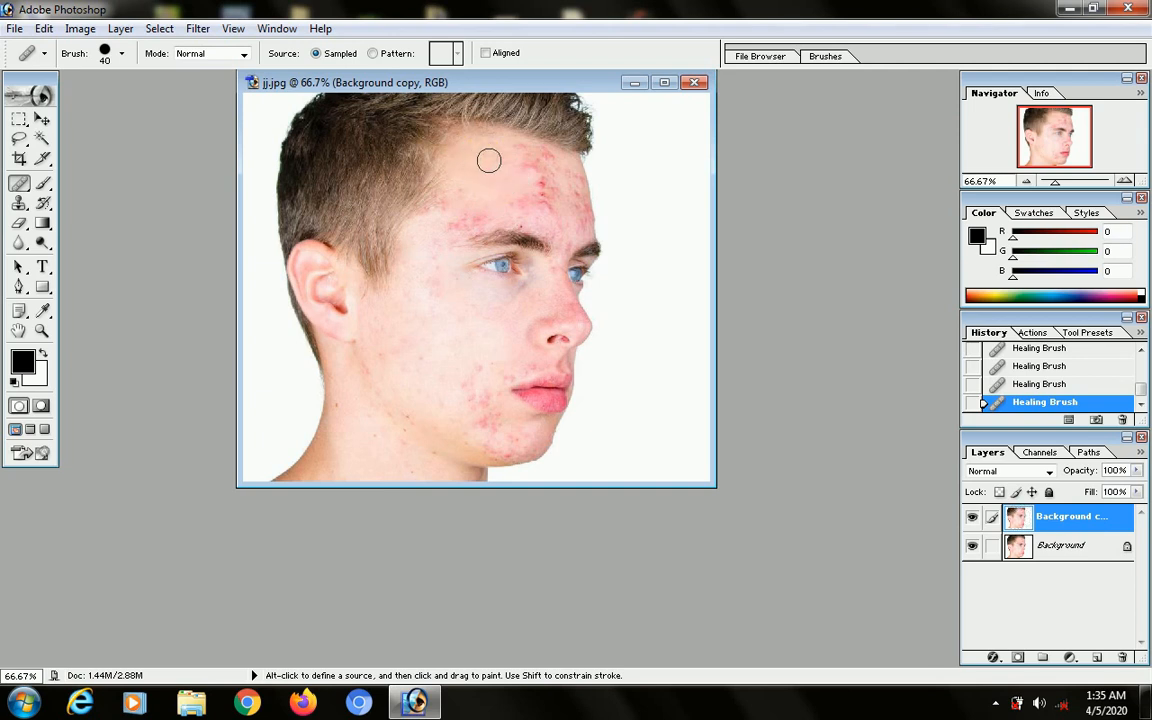
{"action": "left_click", "coordinate": [506, 164]}
{"action": "left_click", "coordinate": [517, 195]}
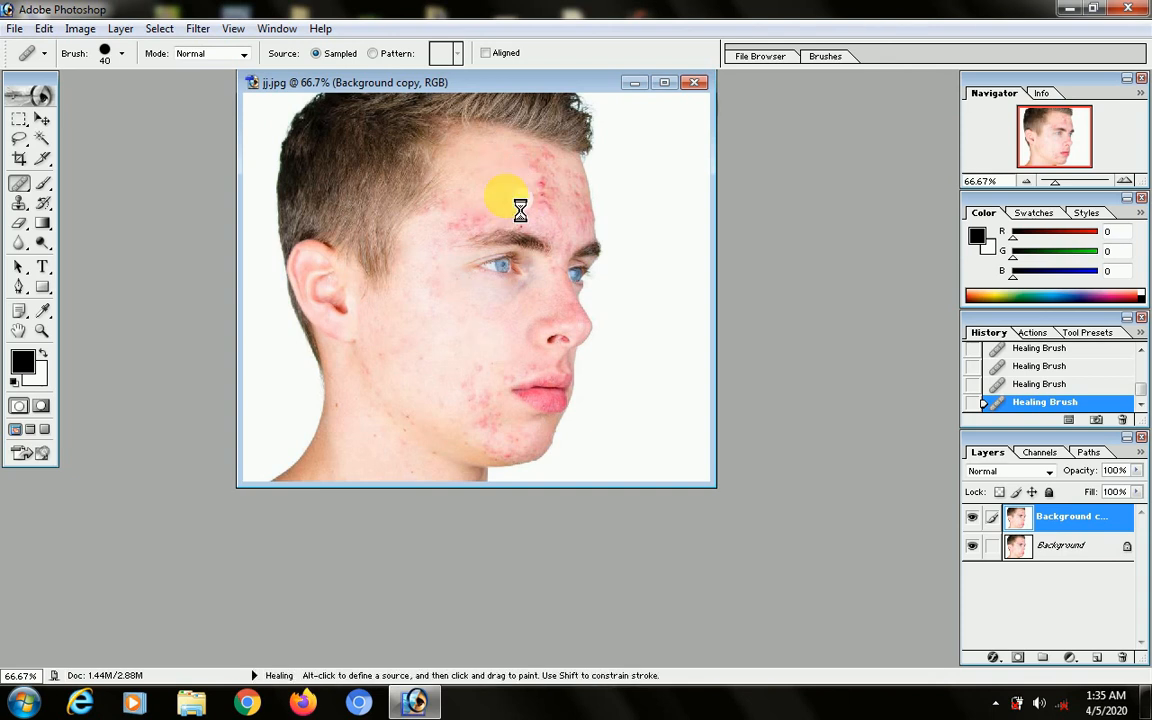
{"action": "left_click", "coordinate": [460, 220]}
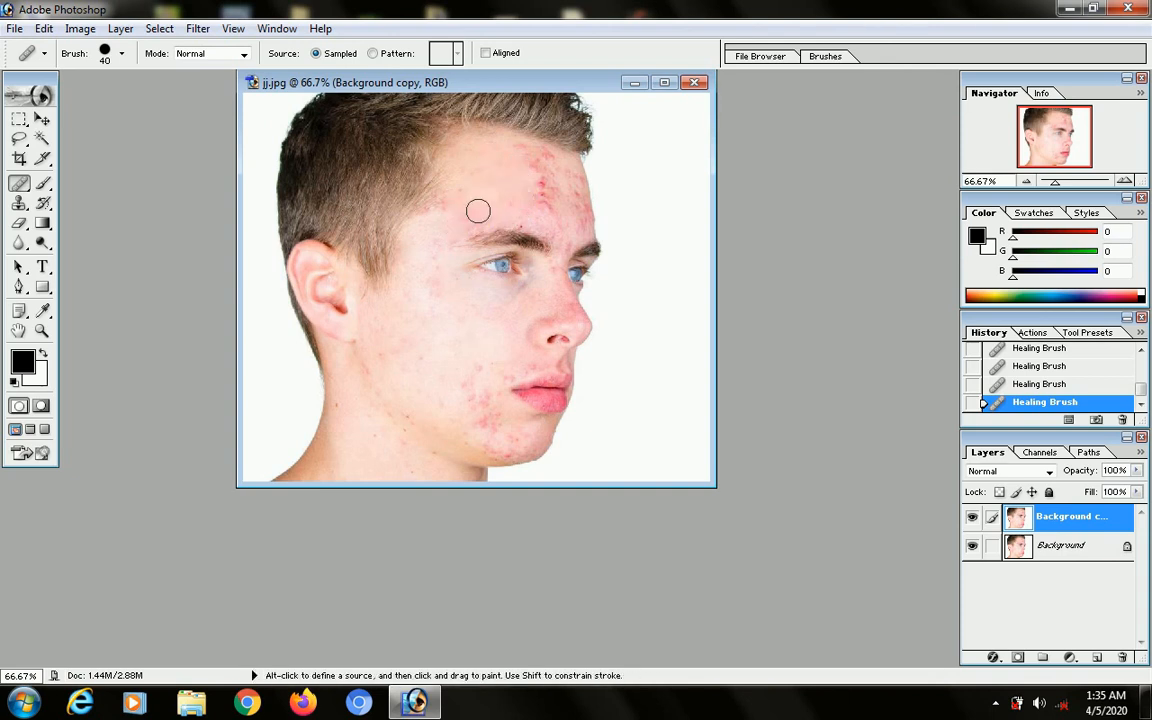
{"action": "left_click", "coordinate": [489, 203]}
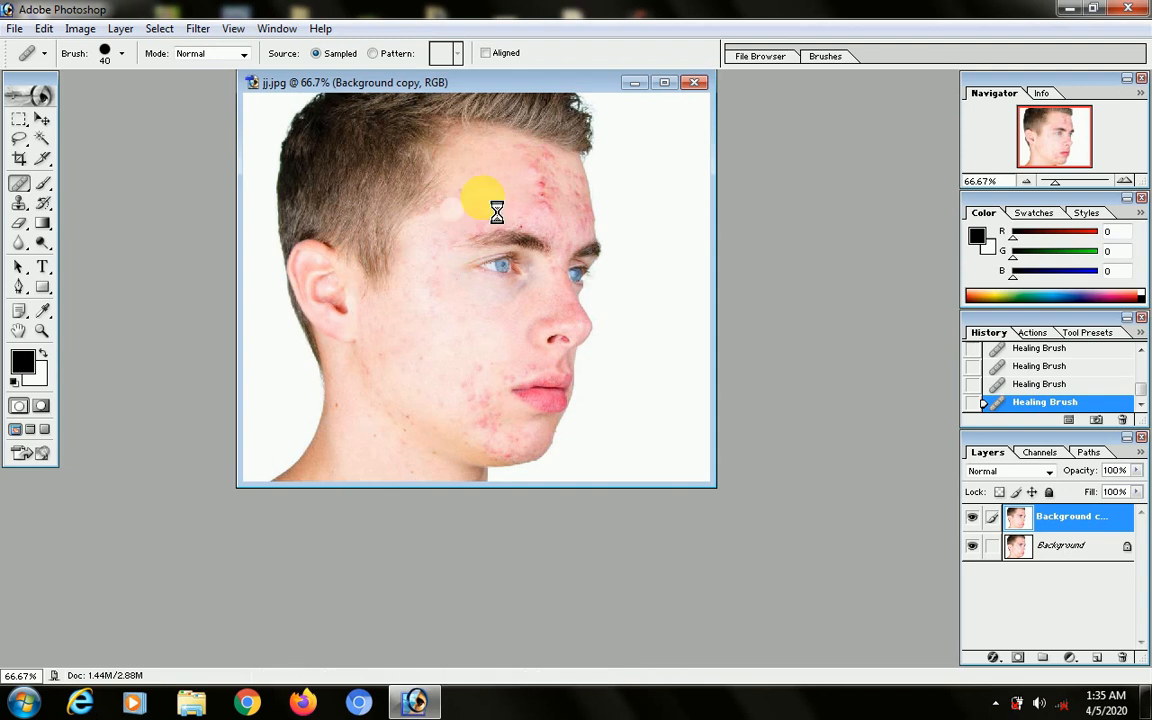
Heal the dense red patch running down the middle of the forehead with the Healing Brush.
{"action": "left_click", "coordinate": [539, 188]}
{"action": "left_click", "coordinate": [523, 157]}
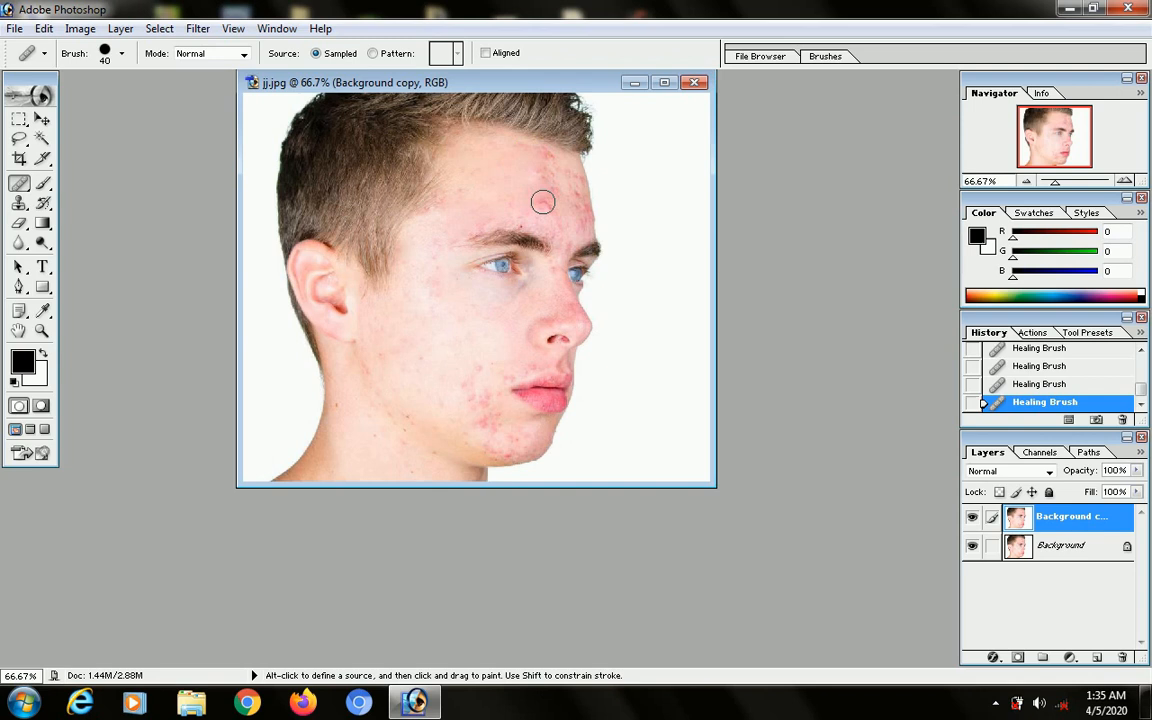
{"action": "left_click", "coordinate": [549, 185]}
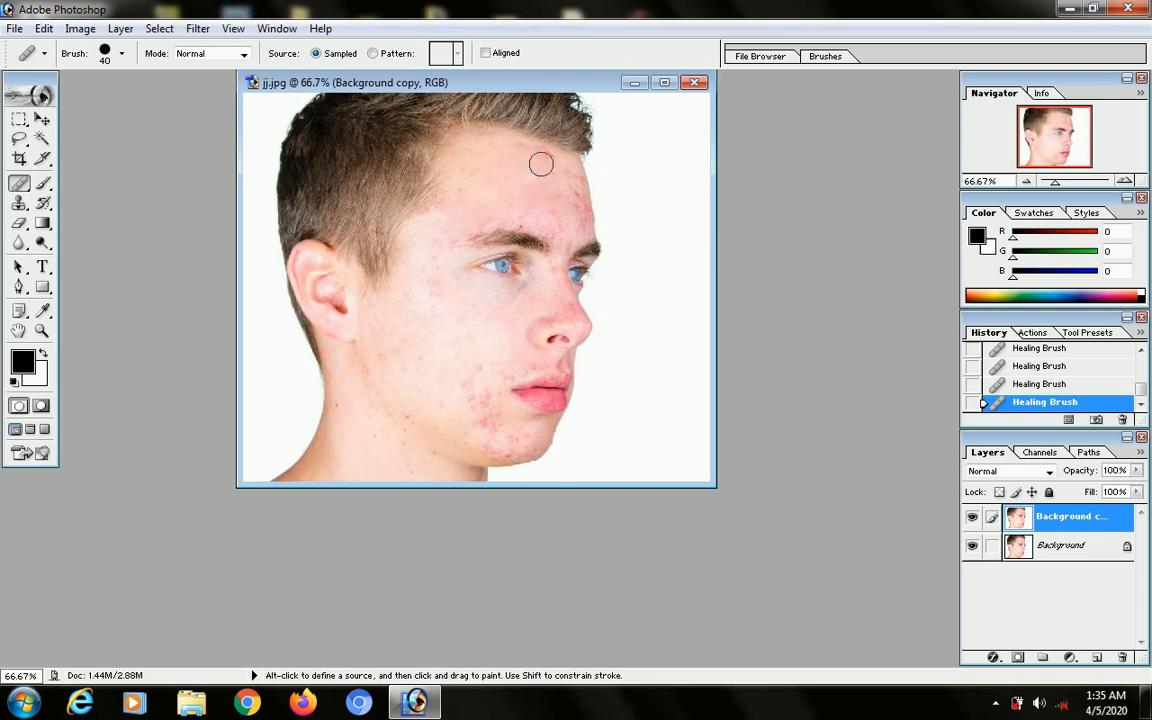
{"action": "left_click", "coordinate": [526, 157]}
{"action": "left_click", "coordinate": [488, 151]}
{"action": "left_click", "coordinate": [527, 215]}
Heal the blemishes around the mouth and chin, along the jaw and on the neck.
{"action": "left_click", "coordinate": [470, 392]}
{"action": "left_click", "coordinate": [488, 421]}
{"action": "left_click", "coordinate": [496, 415]}
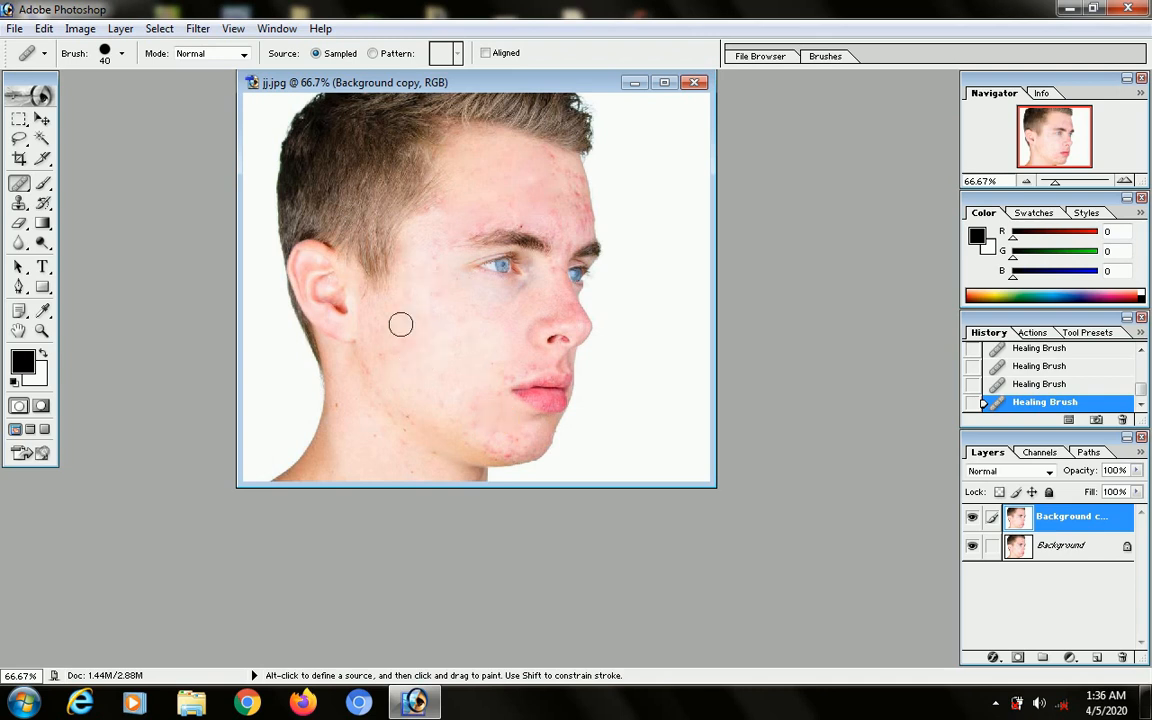
{"action": "left_click", "coordinate": [345, 406]}
{"action": "left_click", "coordinate": [387, 352]}
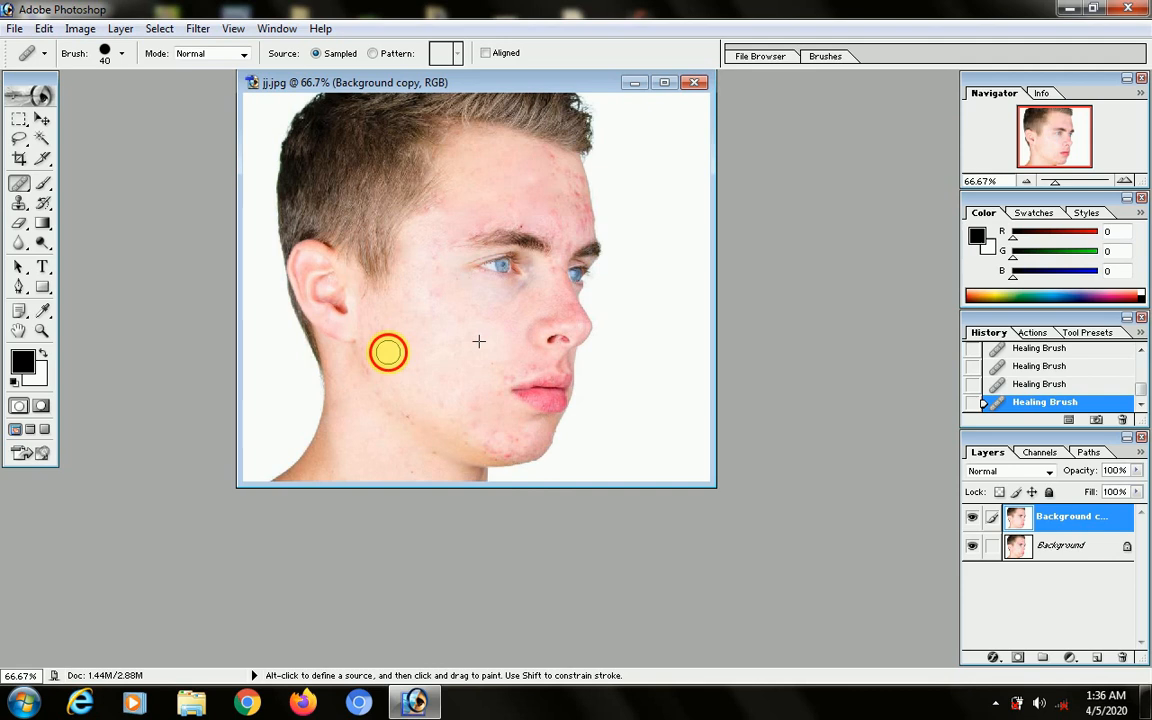
{"action": "left_click", "coordinate": [389, 398]}
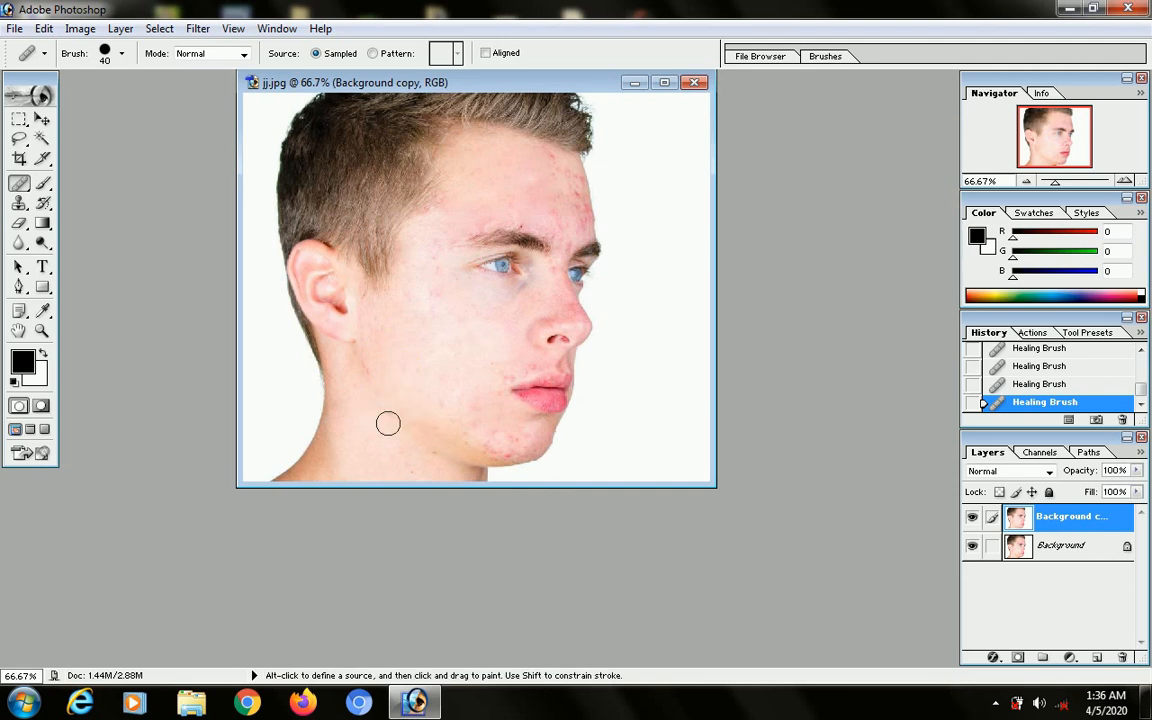
{"action": "left_click", "coordinate": [490, 400]}
{"action": "left_click", "coordinate": [521, 363]}
{"action": "left_click", "coordinate": [481, 417]}
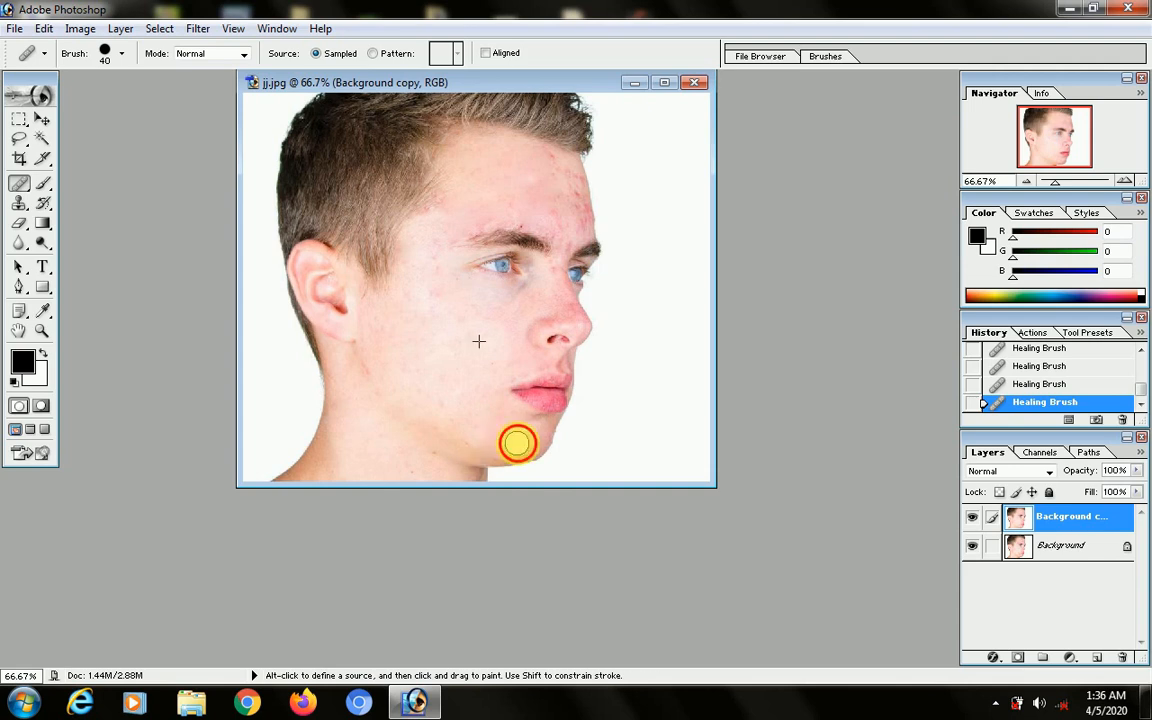
Touch up the remaining redness on the upper cheek and across the forehead with the Healing Brush.
{"action": "left_click", "coordinate": [440, 298]}
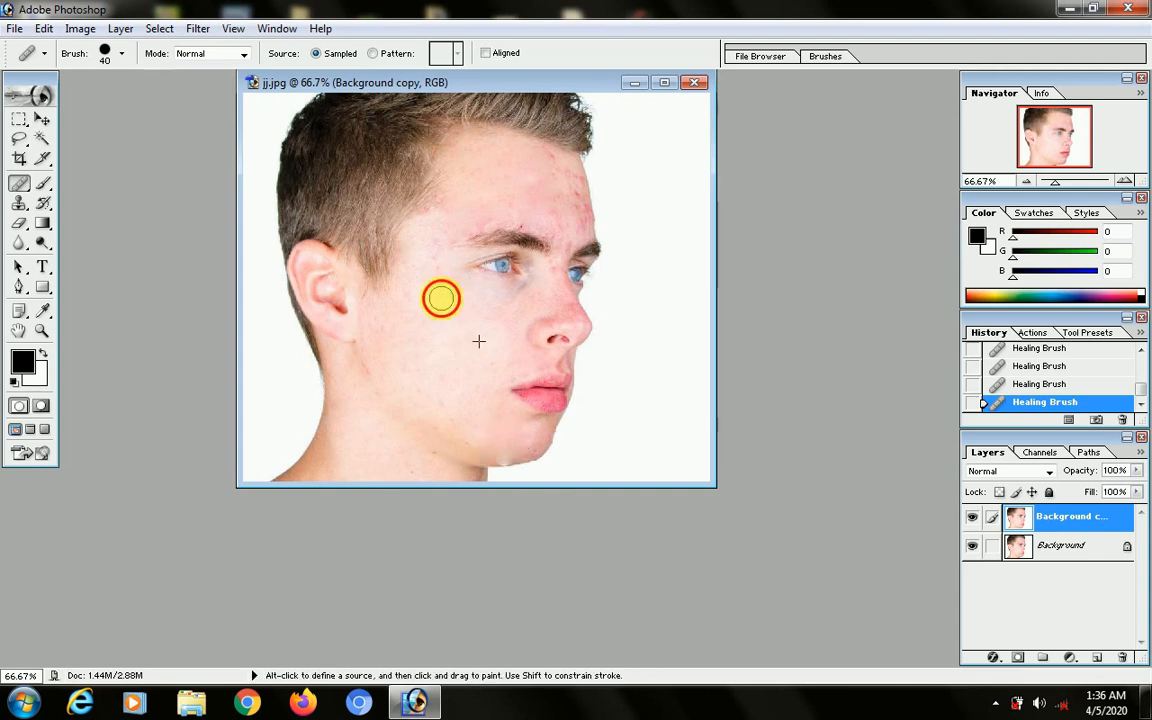
{"action": "left_click", "coordinate": [481, 218]}
{"action": "left_click", "coordinate": [504, 213]}
{"action": "left_click", "coordinate": [545, 216]}
{"action": "left_click_drag", "start_coordinate": [555, 190], "coordinate": [549, 157]}
{"action": "left_click", "coordinate": [481, 154]}
{"action": "left_click", "coordinate": [517, 185]}
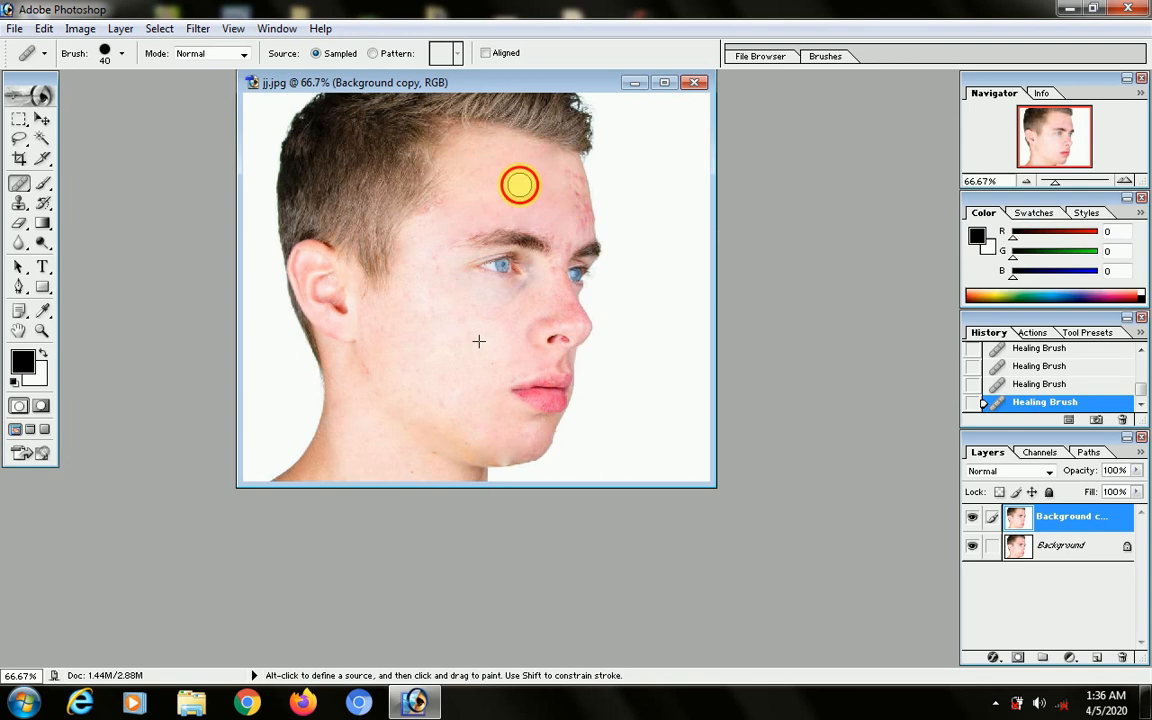
{"action": "left_click", "coordinate": [478, 302]}
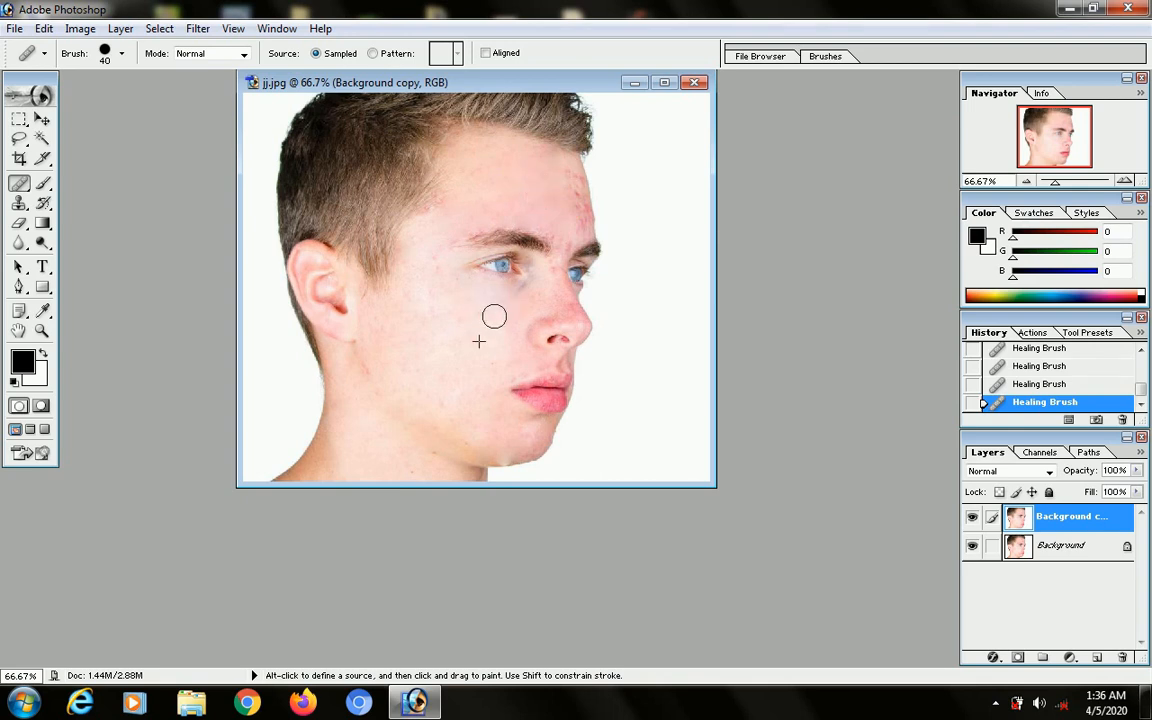
Heal the red spots along the far side of the forehead, between the hairline and the farther eyebrow.
{"action": "left_click", "coordinate": [492, 193]}
{"action": "left_click", "coordinate": [563, 187]}
{"action": "left_click", "coordinate": [571, 231]}
{"action": "left_click", "coordinate": [570, 189]}
{"action": "left_click", "coordinate": [575, 179]}
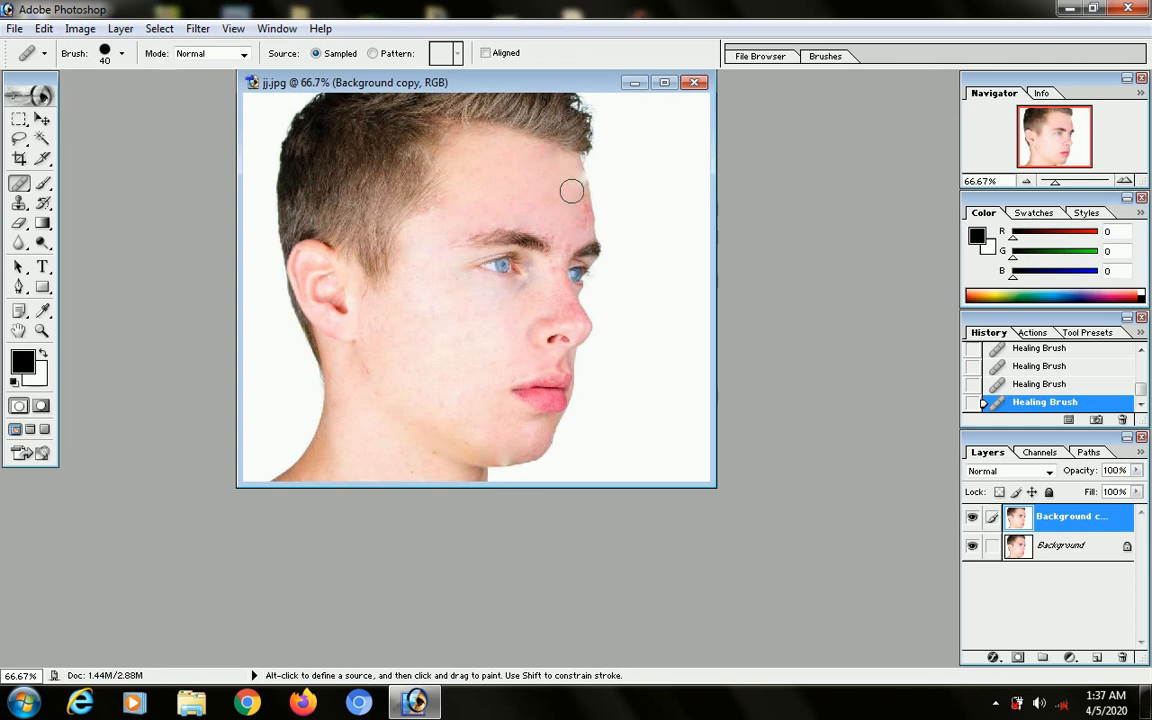
{"action": "left_click", "coordinate": [571, 190], "text": "alt"}
Using the Patch Tool in Source mode, replace the blemish at the forehead's far edge with clear mid-forehead skin, and deselect.
{"action": "left_click", "coordinate": [22, 187]}
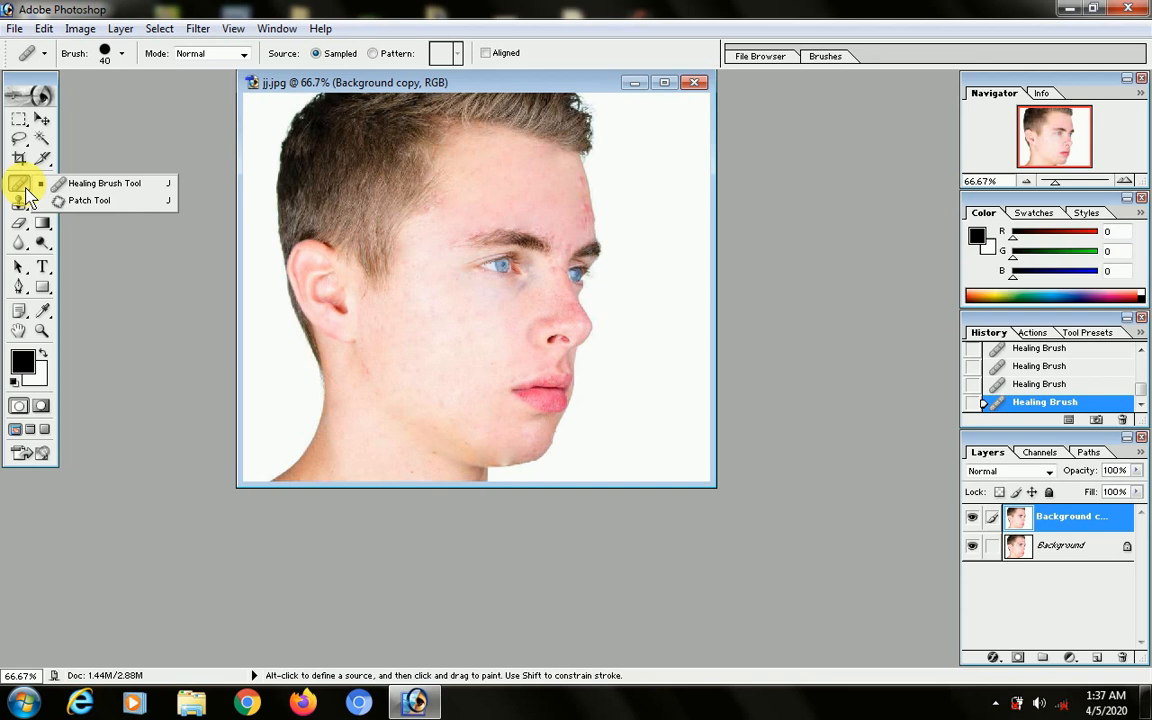
{"action": "left_click", "coordinate": [86, 202]}
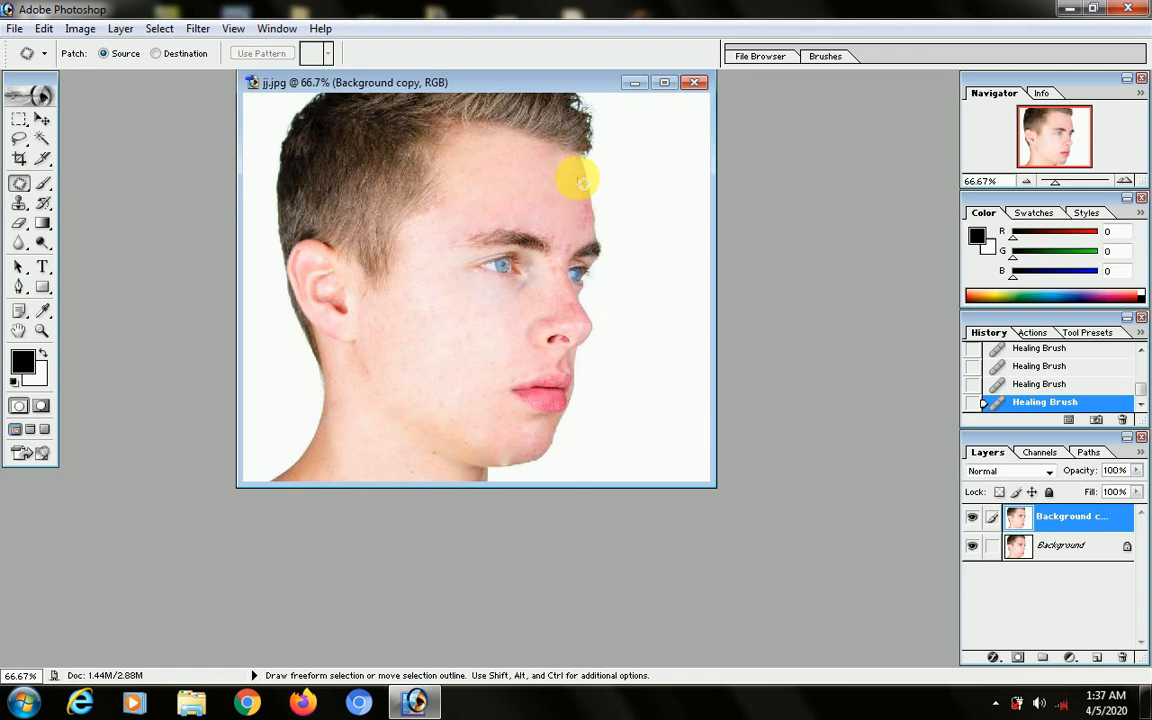
{"action": "left_click_drag", "start_coordinate": [582, 183], "coordinate": [537, 188]}
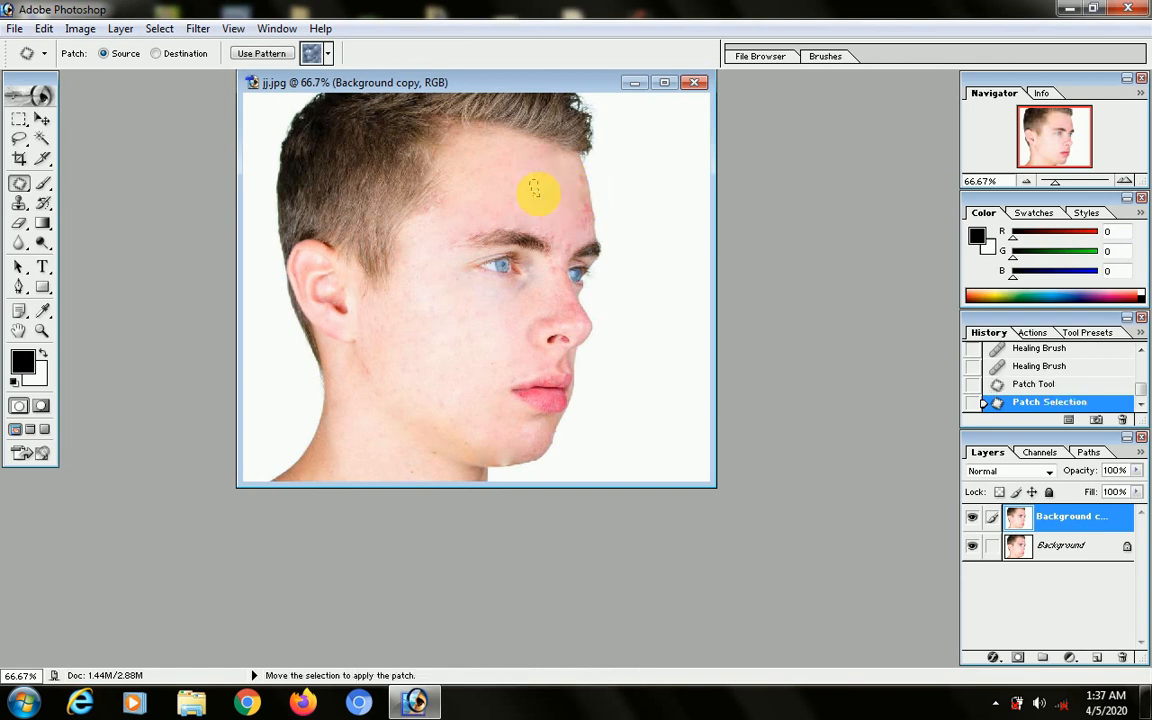
{"action": "key", "text": "ctrl+d"}
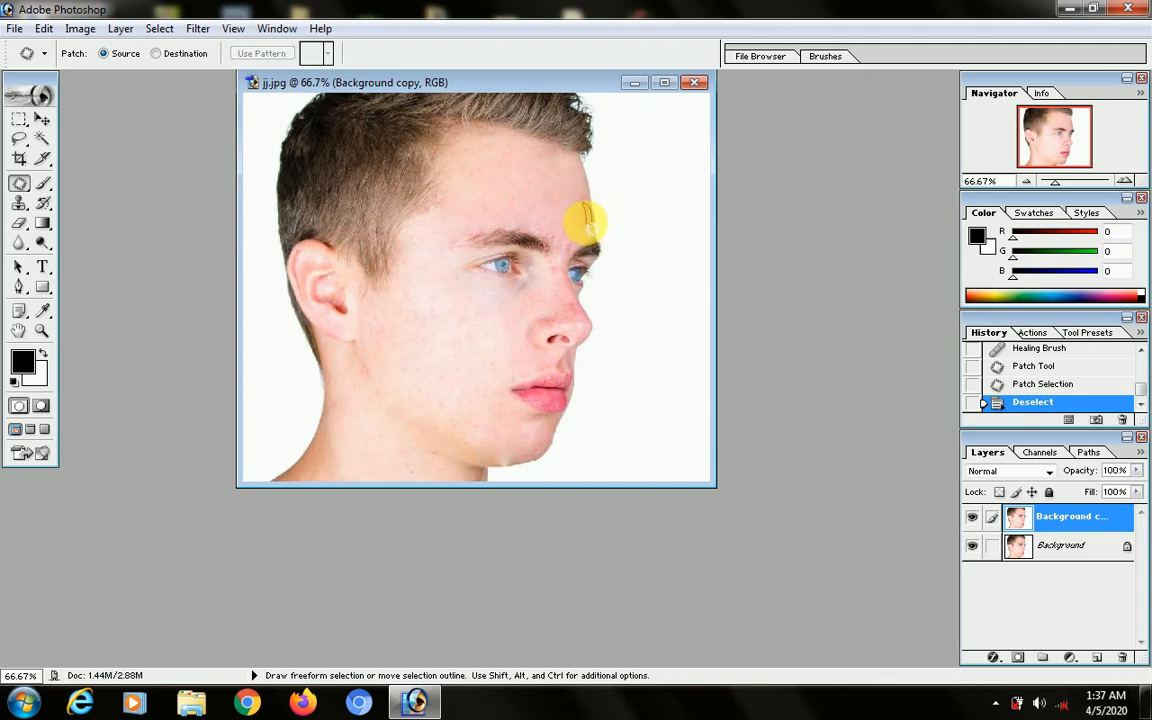
Patch the red spot just above the farther eyebrow with clean skin from the middle of the forehead, and clear the selection.
{"action": "left_click_drag", "start_coordinate": [585, 215], "coordinate": [586, 224]}
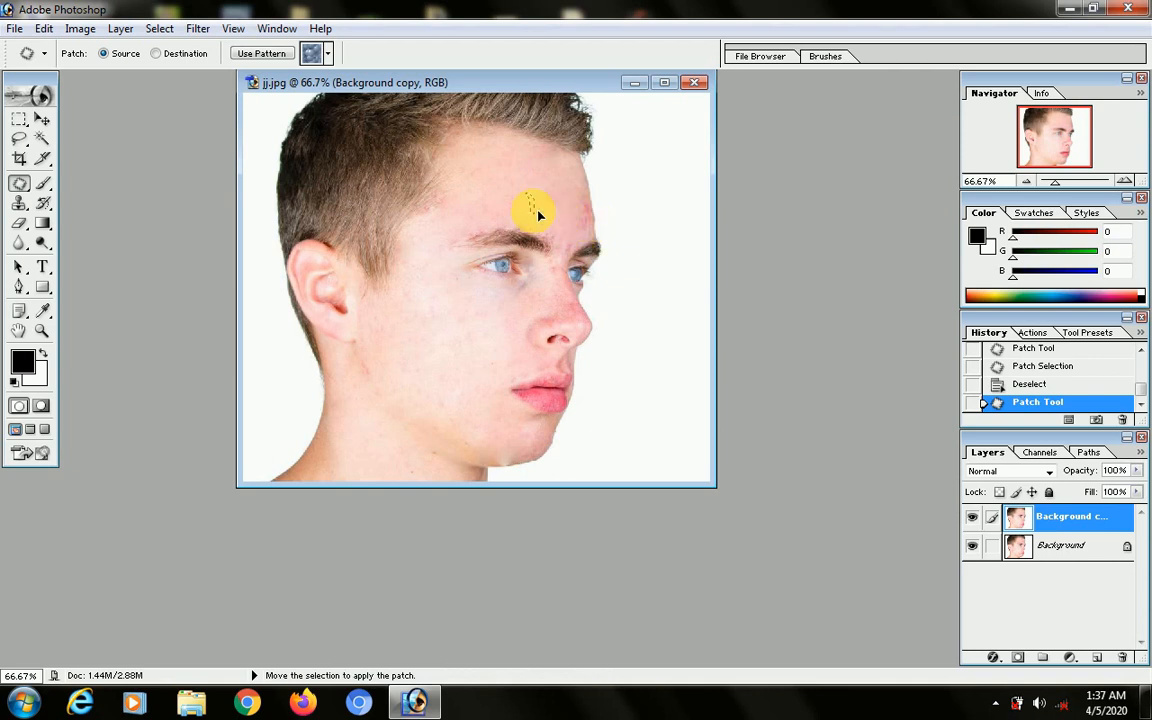
{"action": "mouse_move", "coordinate": [538, 215]}
{"action": "left_mouse_down"}
{"action": "mouse_move", "coordinate": [557, 207]}
{"action": "mouse_move", "coordinate": [577, 226]}
{"action": "mouse_move", "coordinate": [586, 200]}
{"action": "mouse_move", "coordinate": [596, 226]}
{"action": "mouse_move", "coordinate": [586, 226]}
{"action": "left_mouse_up"}
{"action": "key", "text": "ctrl+d"}
{"action": "left_click", "coordinate": [536, 201]}
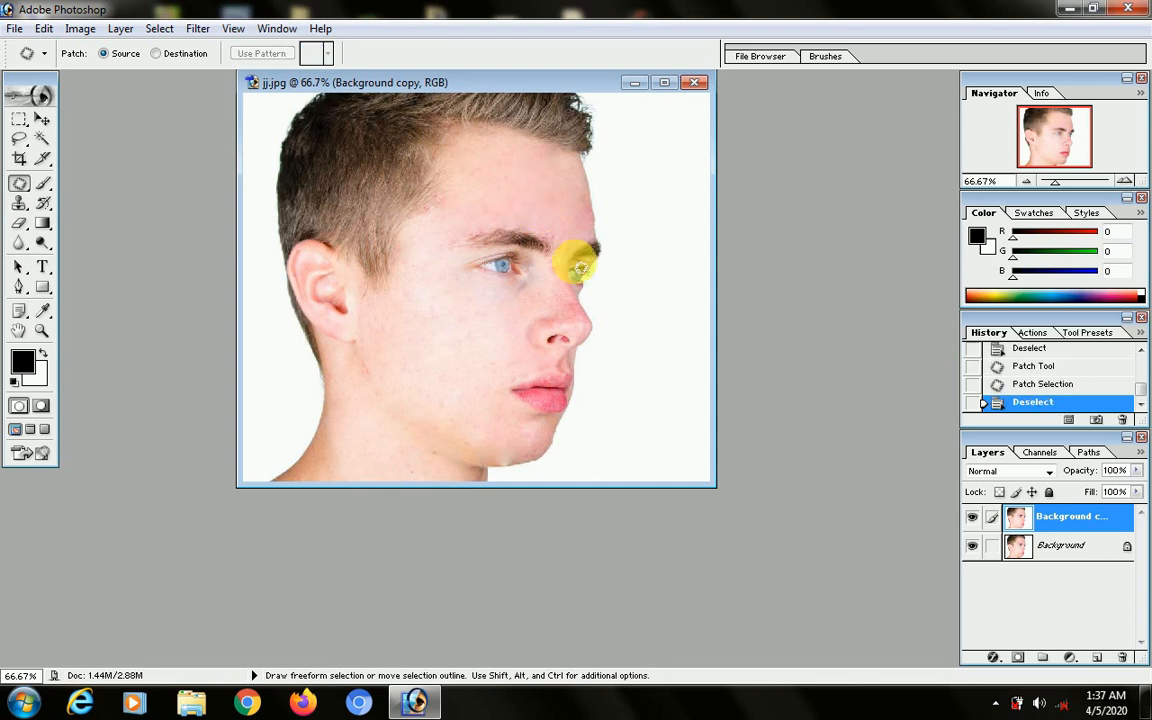